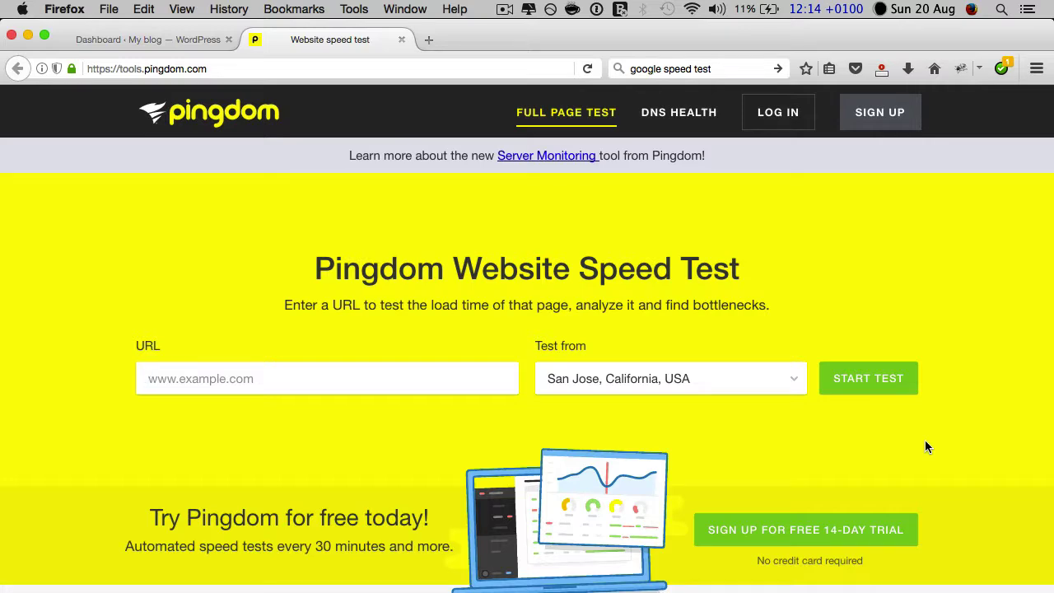
Check the test location list, leaving it set to San Jose, California, USA
scroll(875, 443, "down", 5)
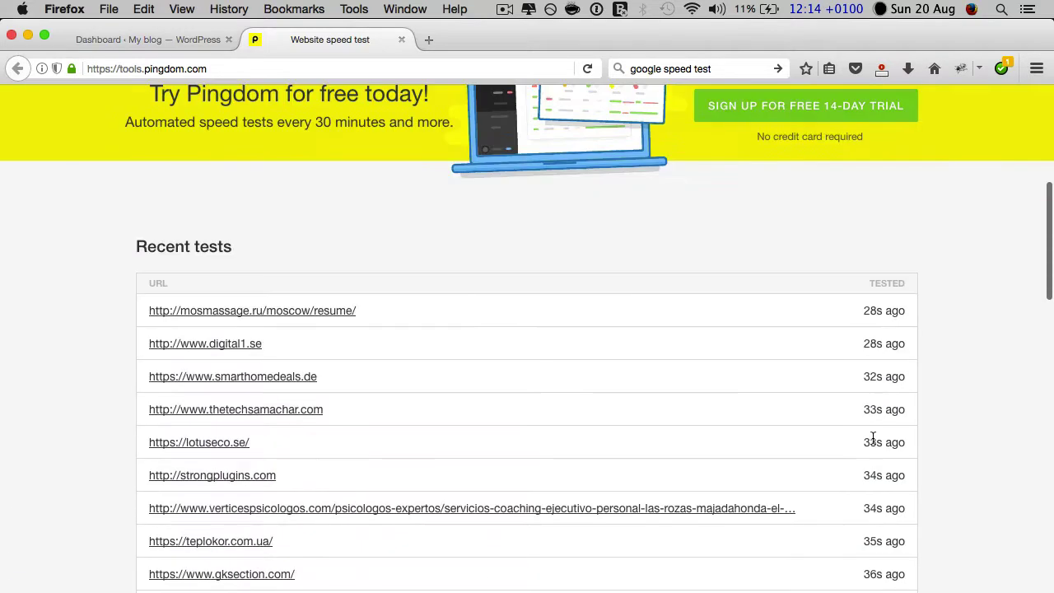
scroll(871, 443, "up", 5)
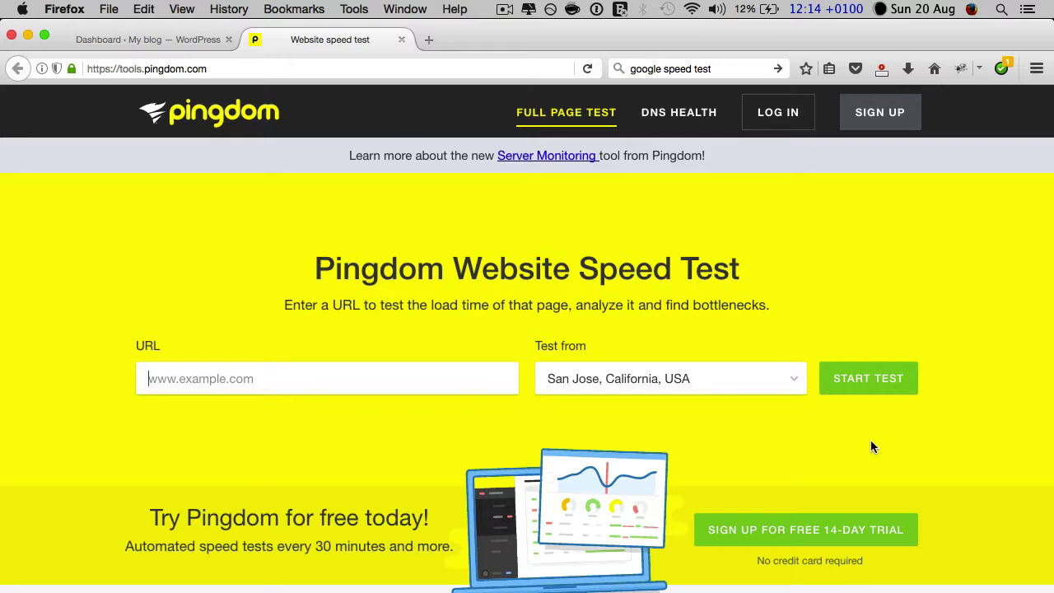
left_click(790, 384)
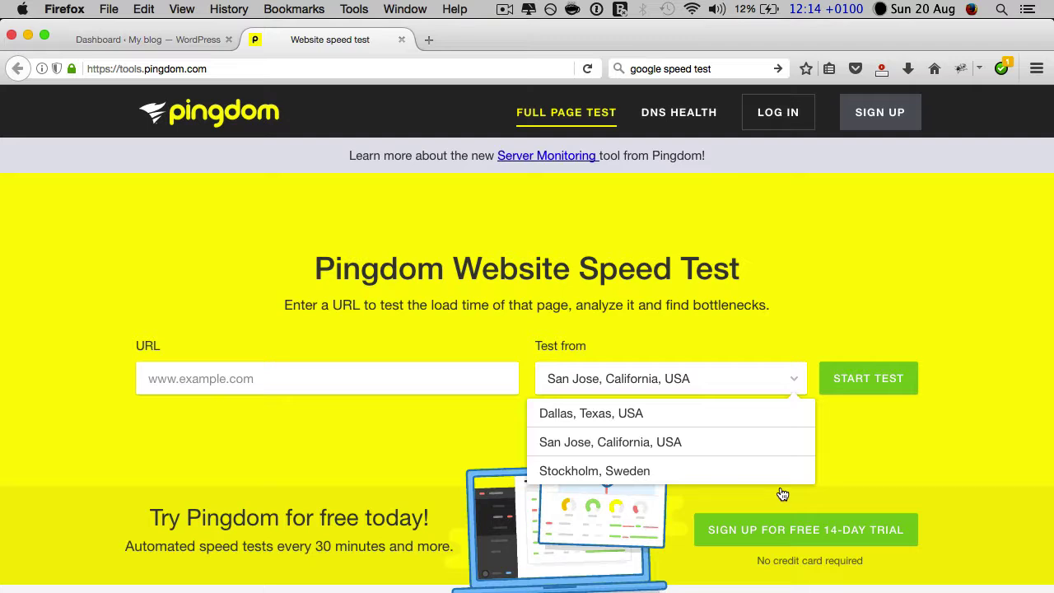
left_click(945, 436)
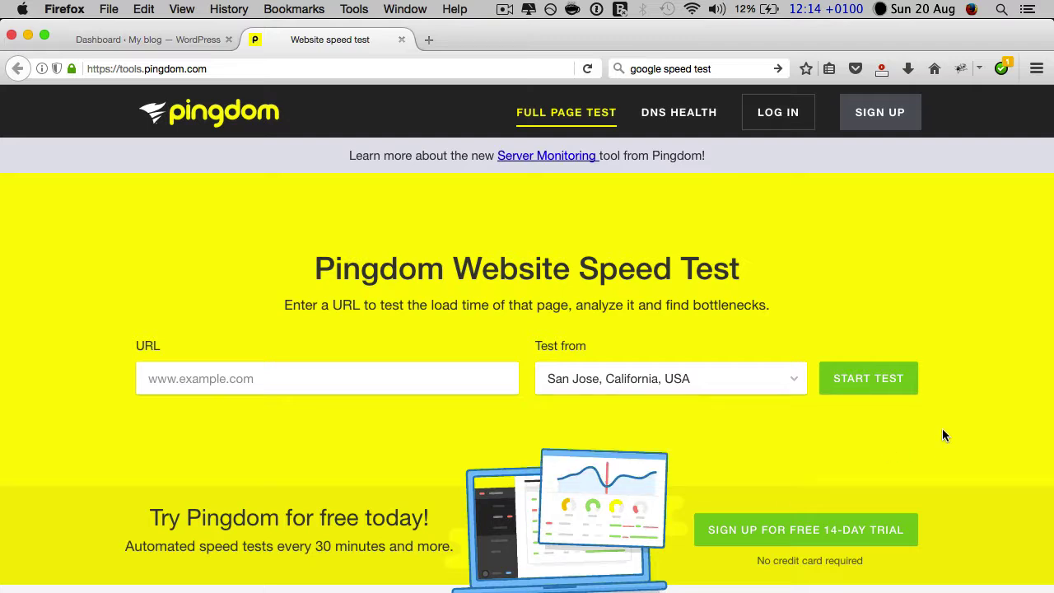
scroll(944, 435, "down", 1)
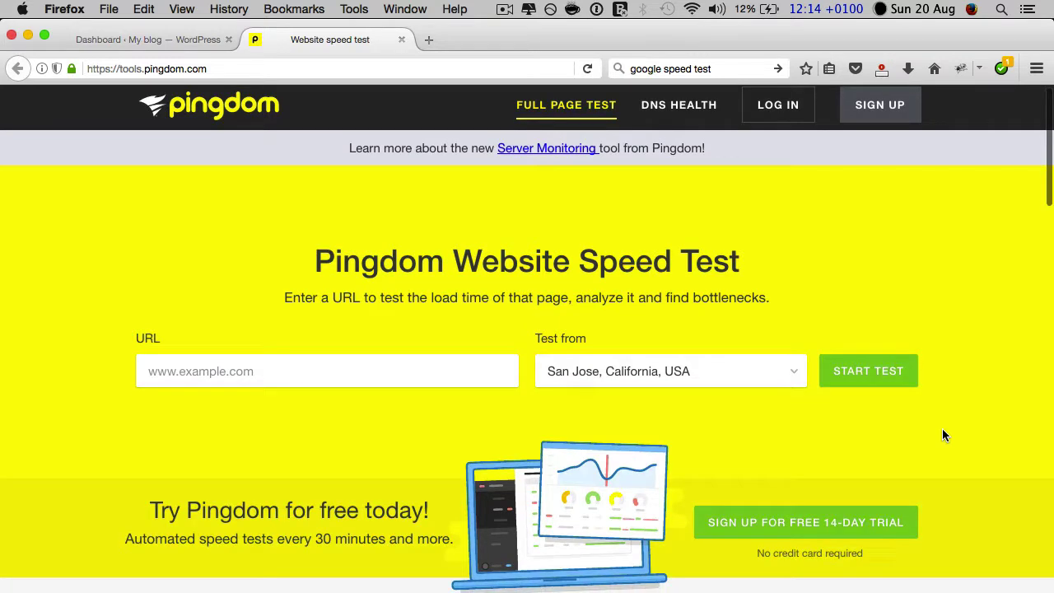
scroll(938, 422, "down", 1)
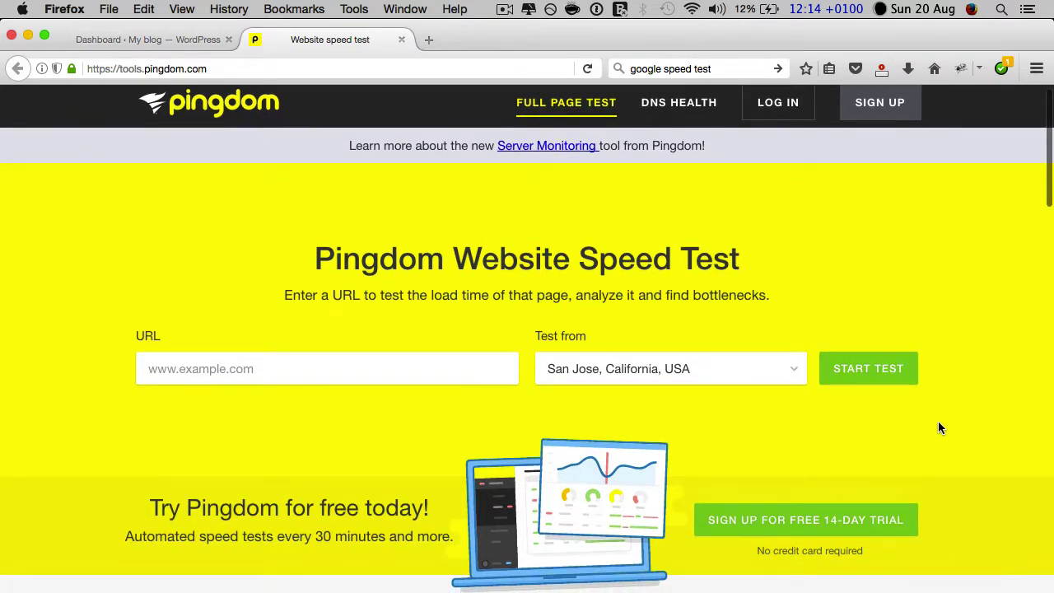
scroll(941, 427, "up", 1)
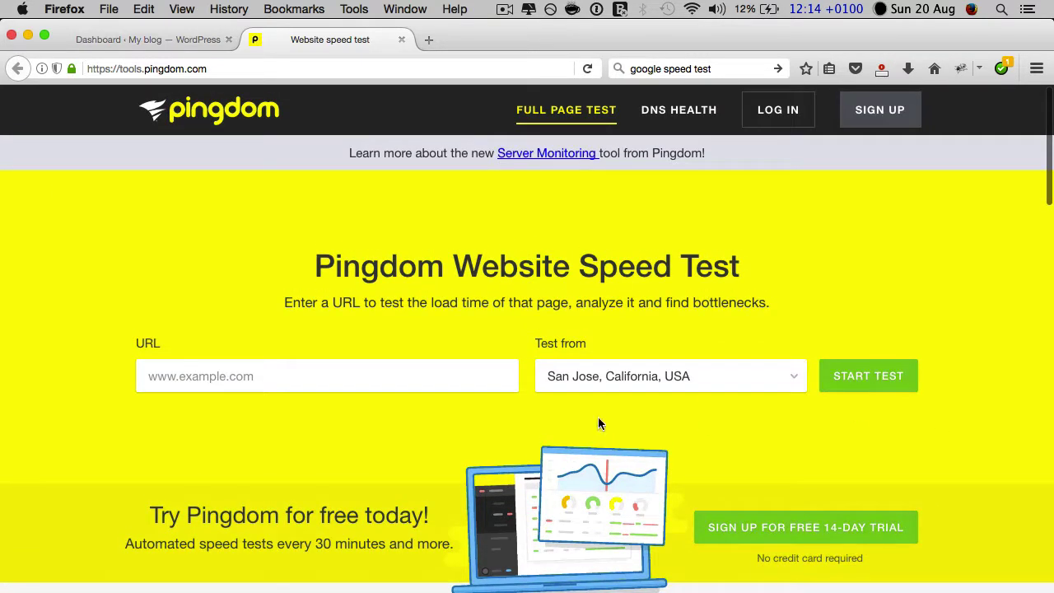
left_click(791, 380)
left_click(923, 417)
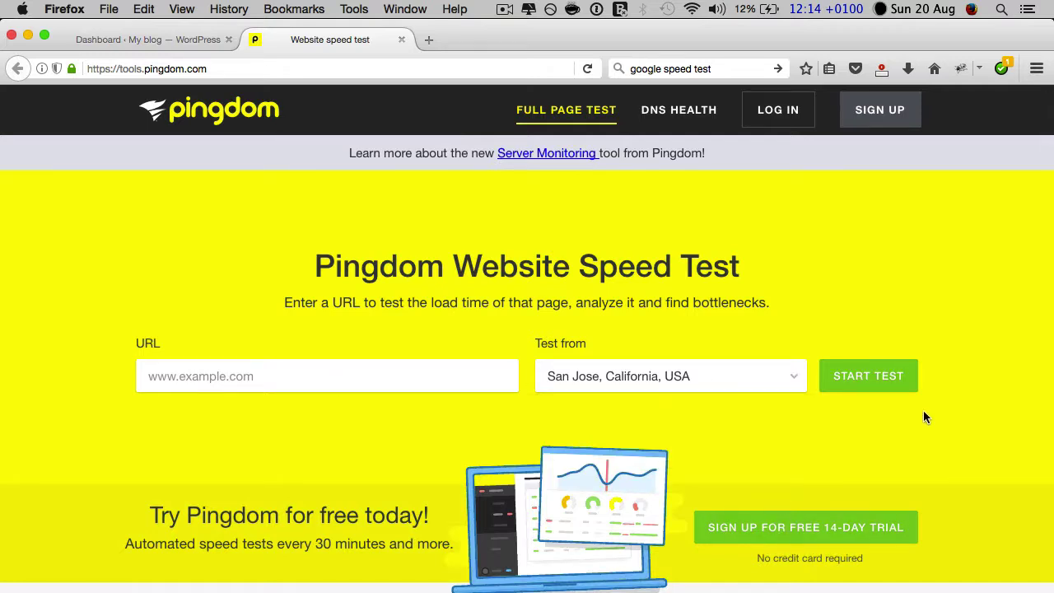
scroll(932, 250, "up", 1)
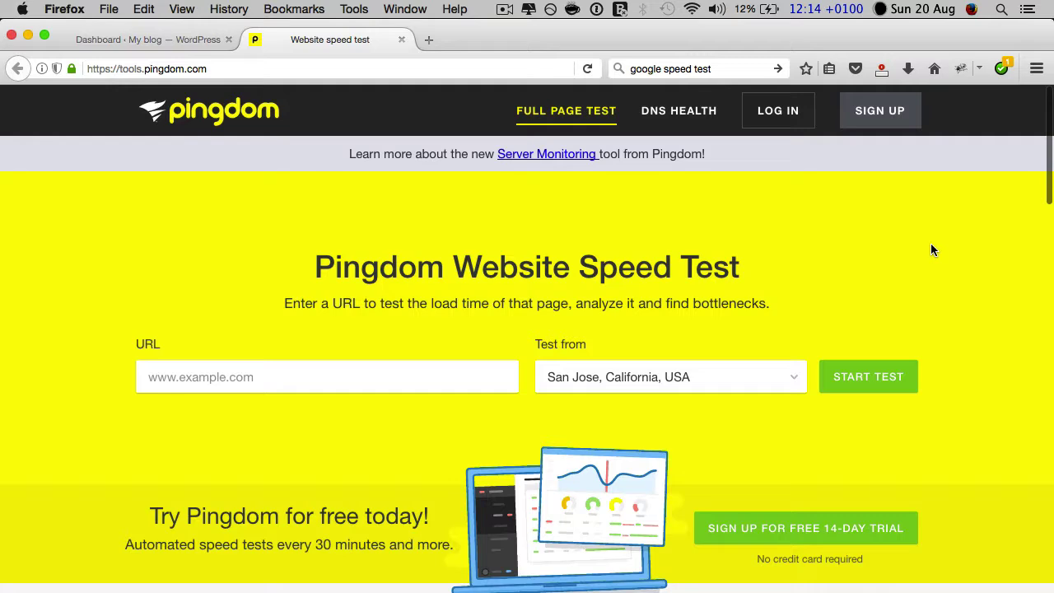
scroll(932, 250, "down", 5)
scroll(932, 250, "up", 5)
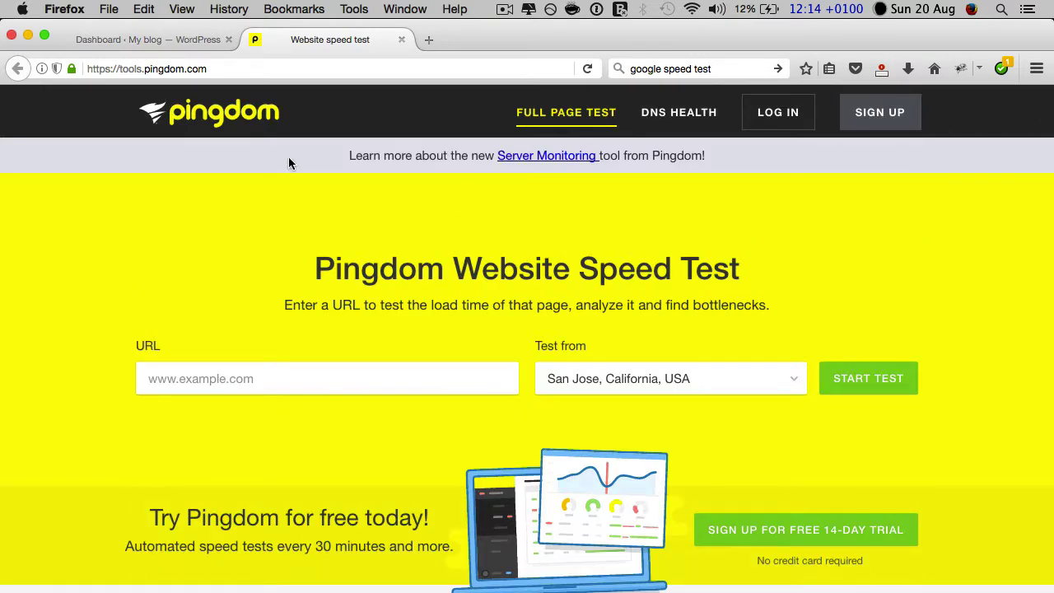
Copy the blog's domain hoz.isnowready.com from the WordPress dashboard tab and return to Pingdom
left_click(162, 39)
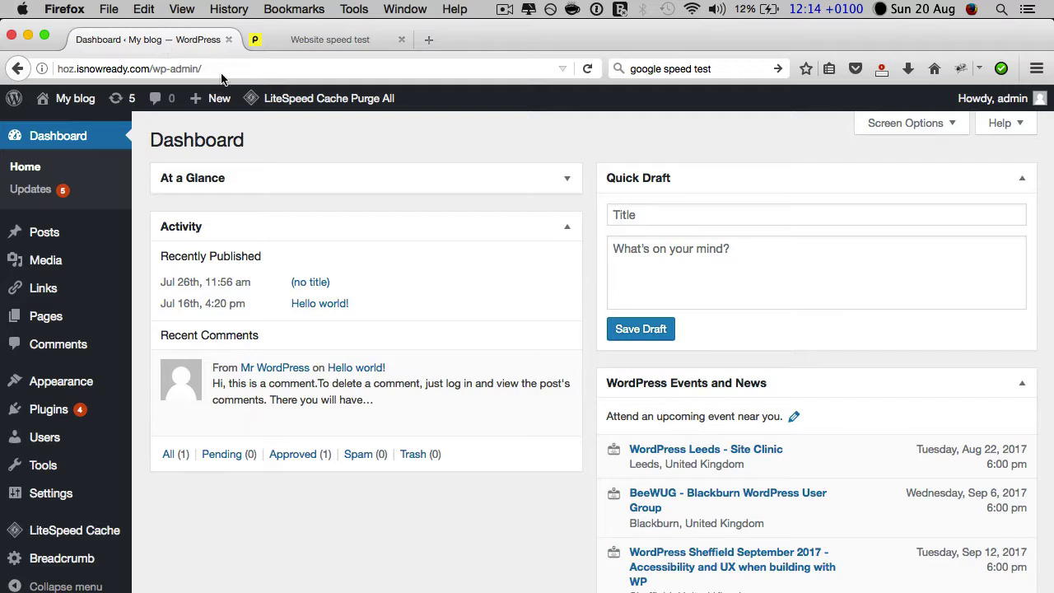
left_click_drag(148, 69, 54, 70)
key("super+c")
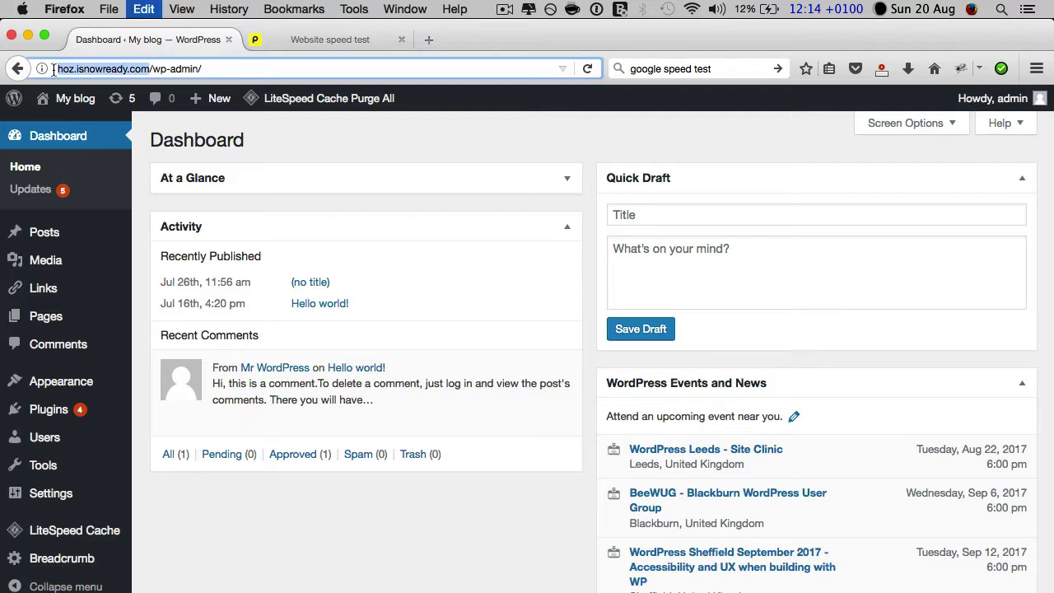
left_click(306, 40)
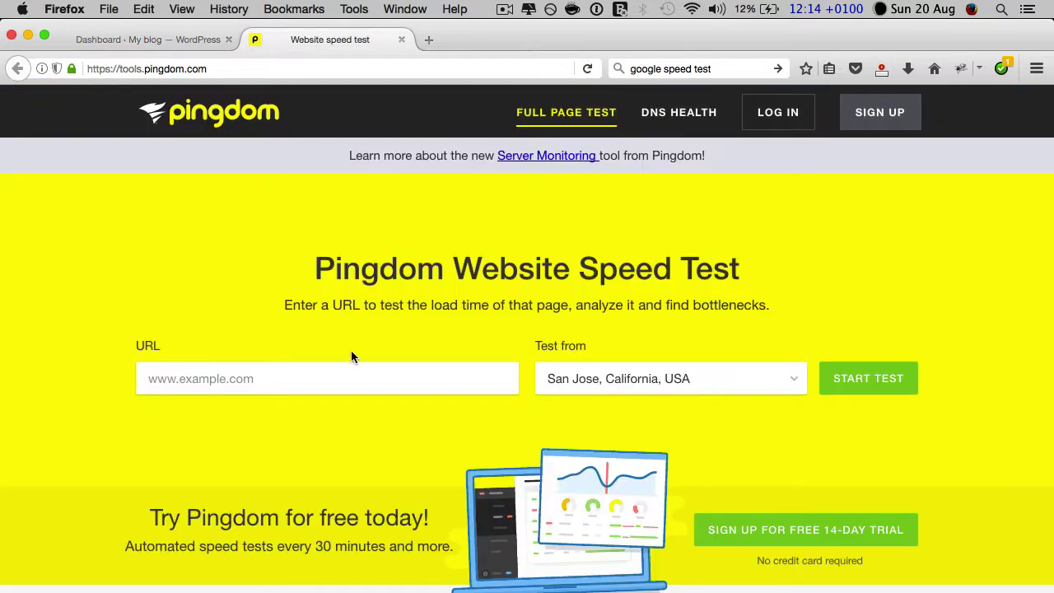
Paste hoz.isnowready.com as the URL, choose Stockholm, Sweden as the location, and start the test
left_click(341, 383)
key("super+v")
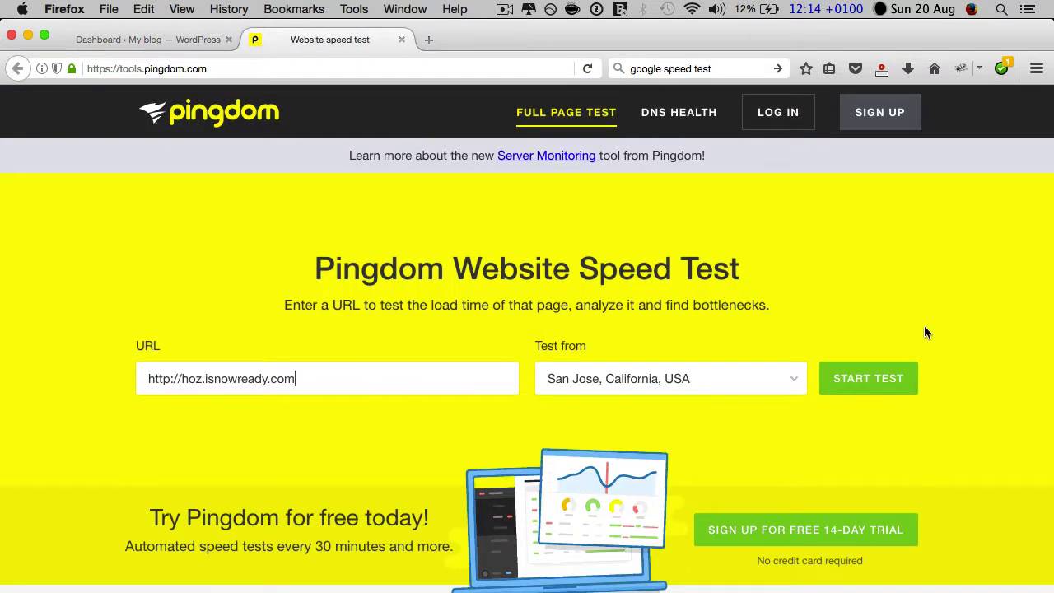
left_click(795, 384)
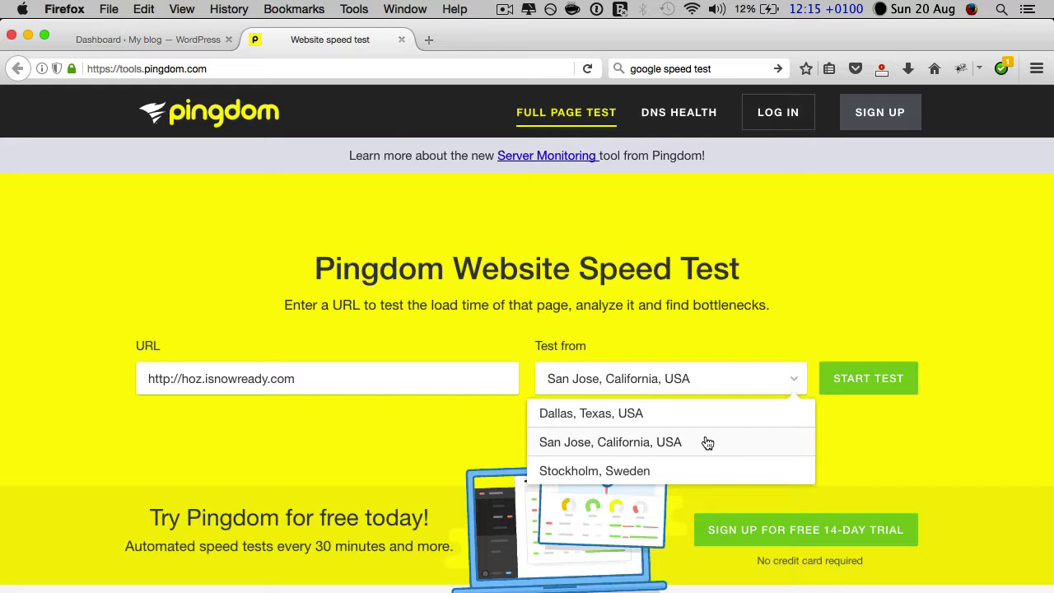
left_click(705, 470)
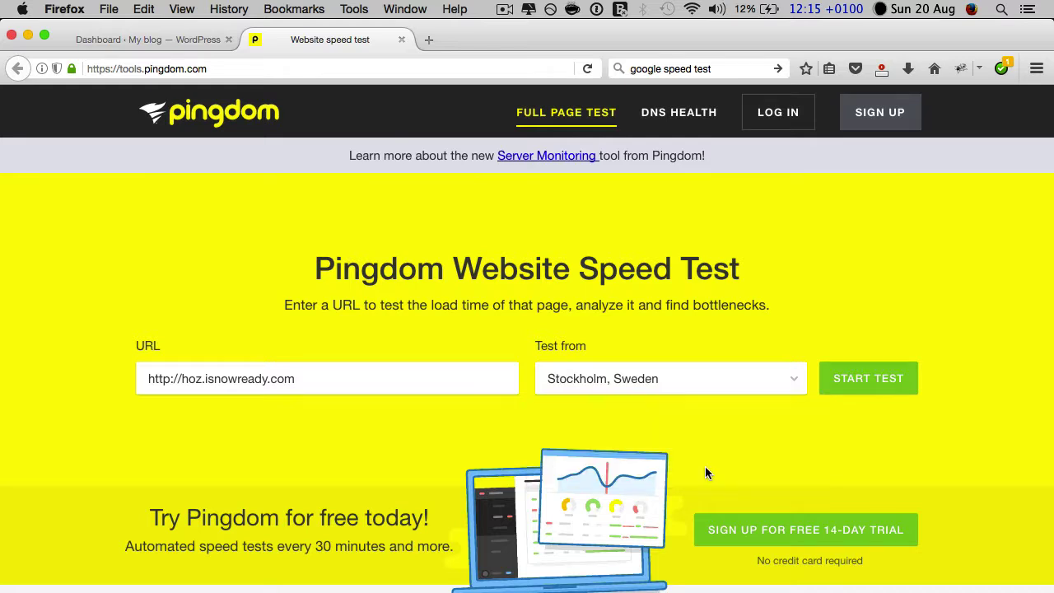
left_click(868, 380)
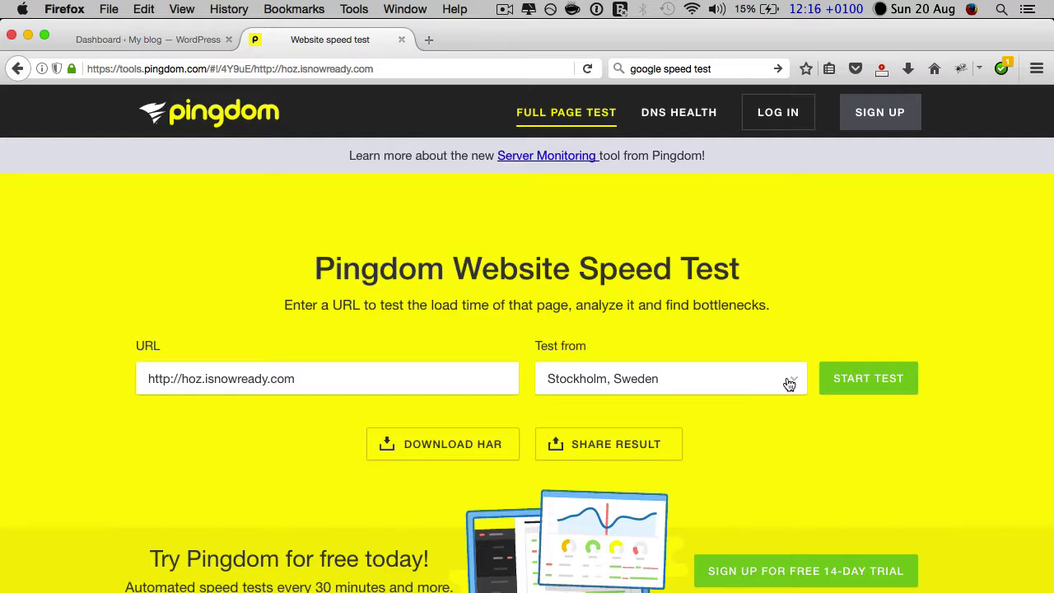
Scroll to the Summary showing grade A 90, 602 ms load time, 621.7 kB and 35 requests
scroll(779, 422, "down", 5)
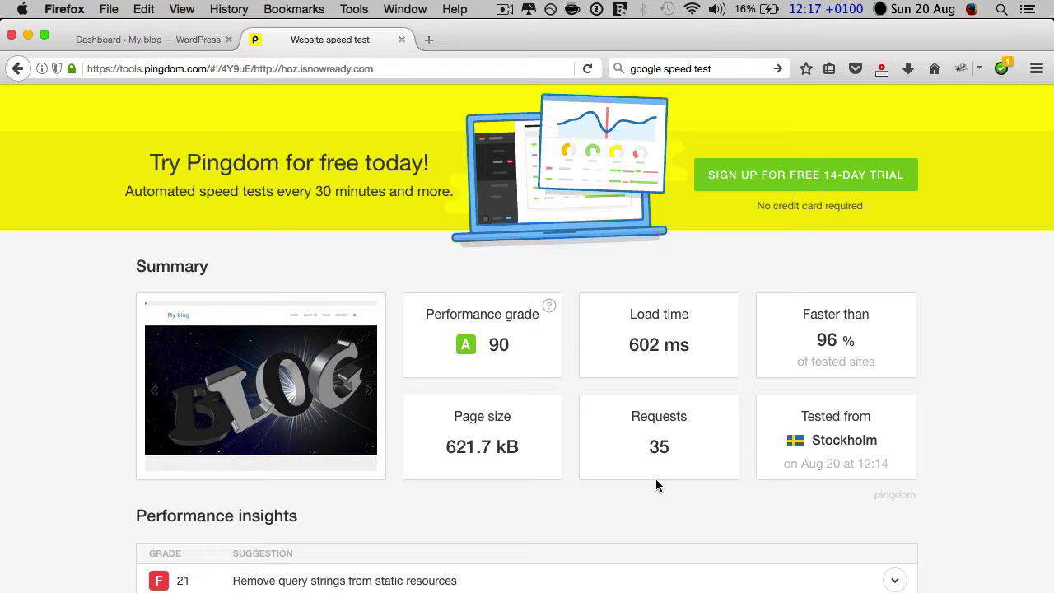
scroll(658, 480, "down", 1)
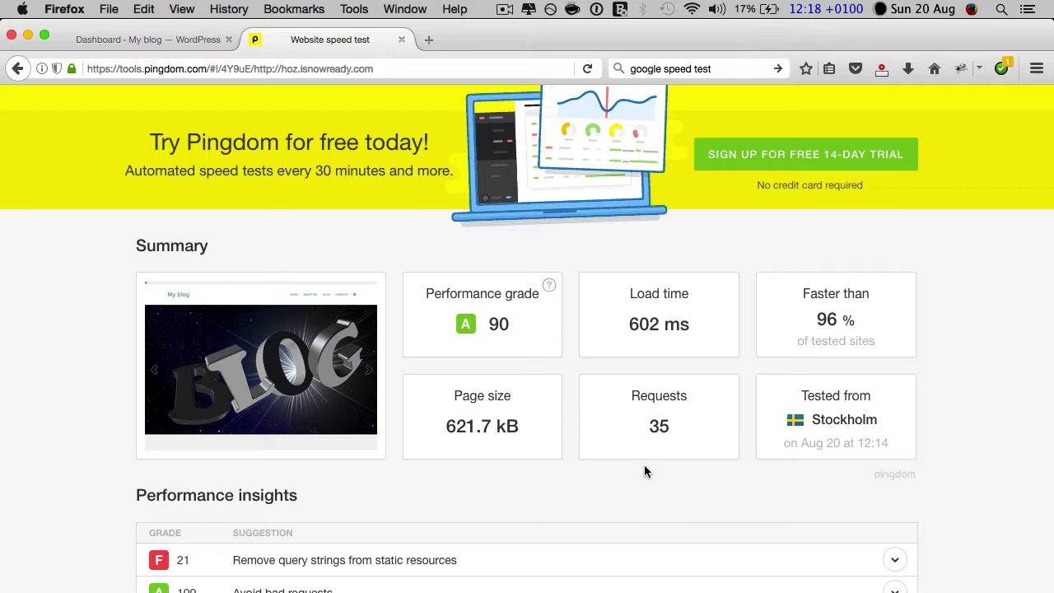
scroll(628, 452, "down", 5)
scroll(586, 417, "down", 3)
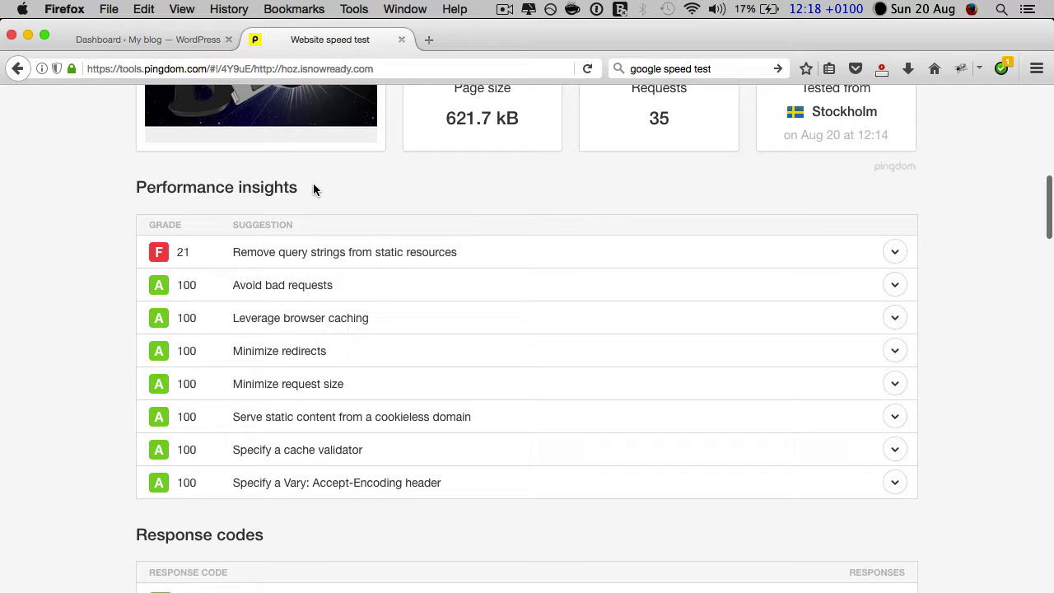
scroll(546, 289, "down", 1)
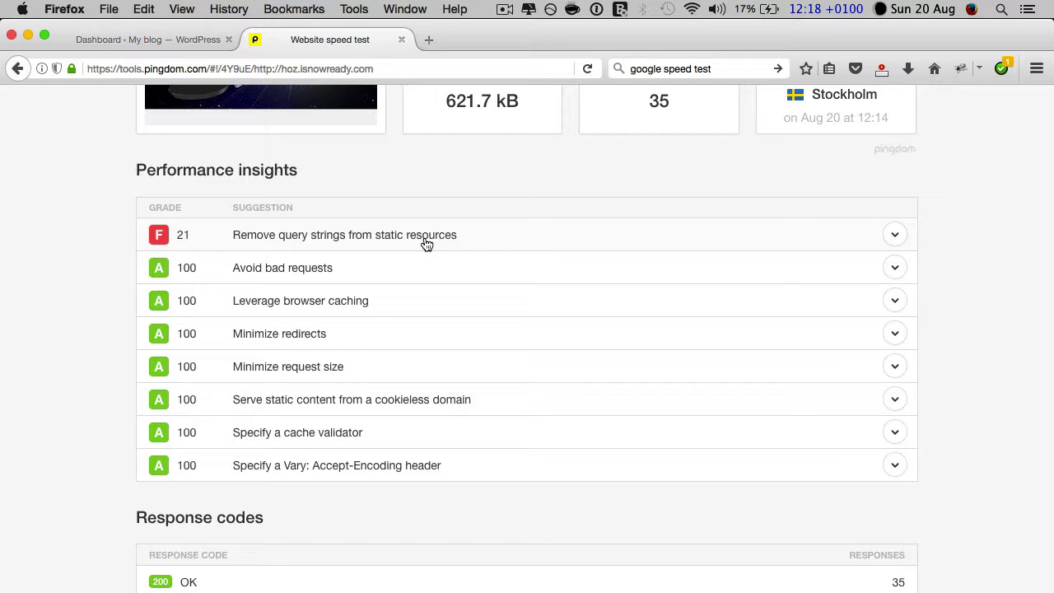
left_click(522, 247)
scroll(539, 370, "down", 5)
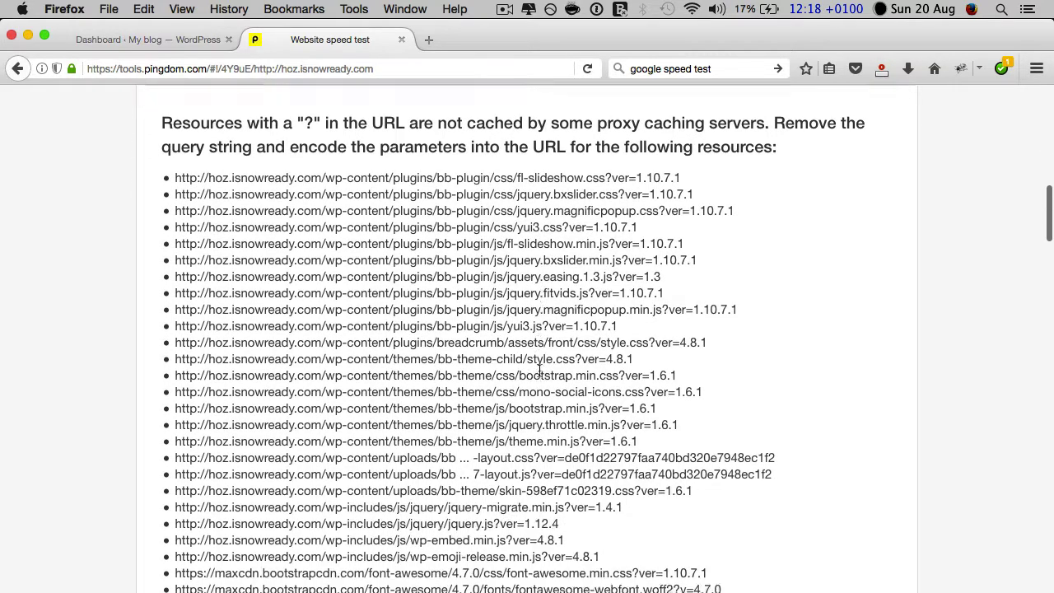
scroll(539, 370, "down", 3)
scroll(541, 377, "up", 8)
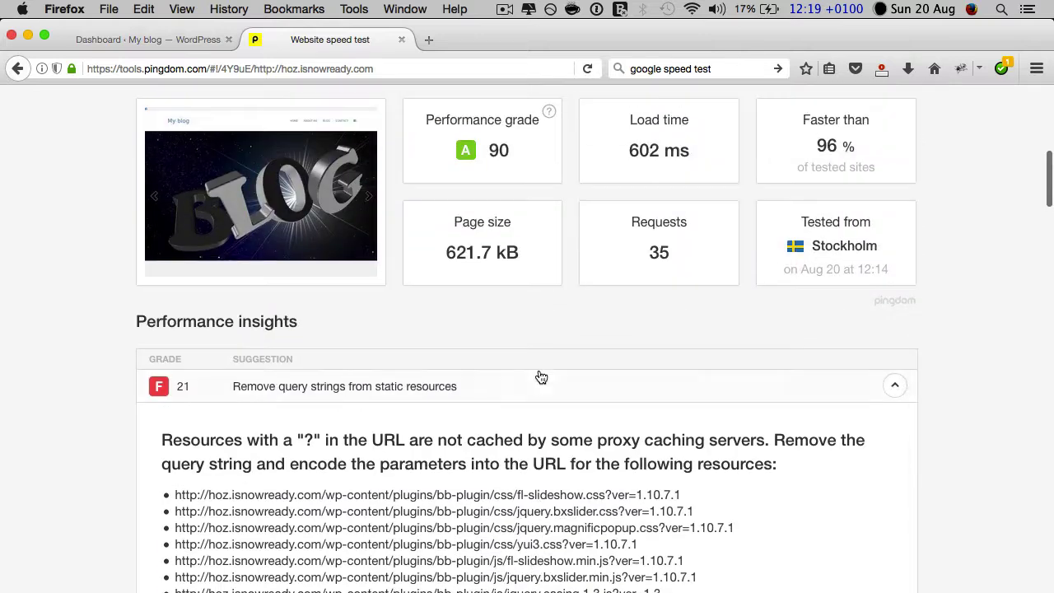
left_click(541, 377)
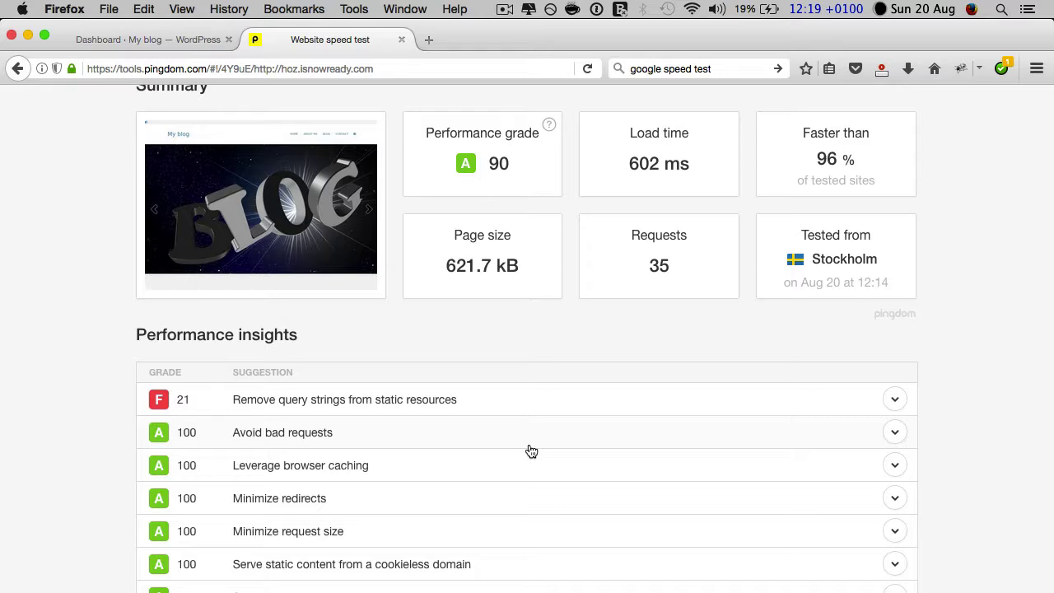
scroll(531, 451, "up", 10)
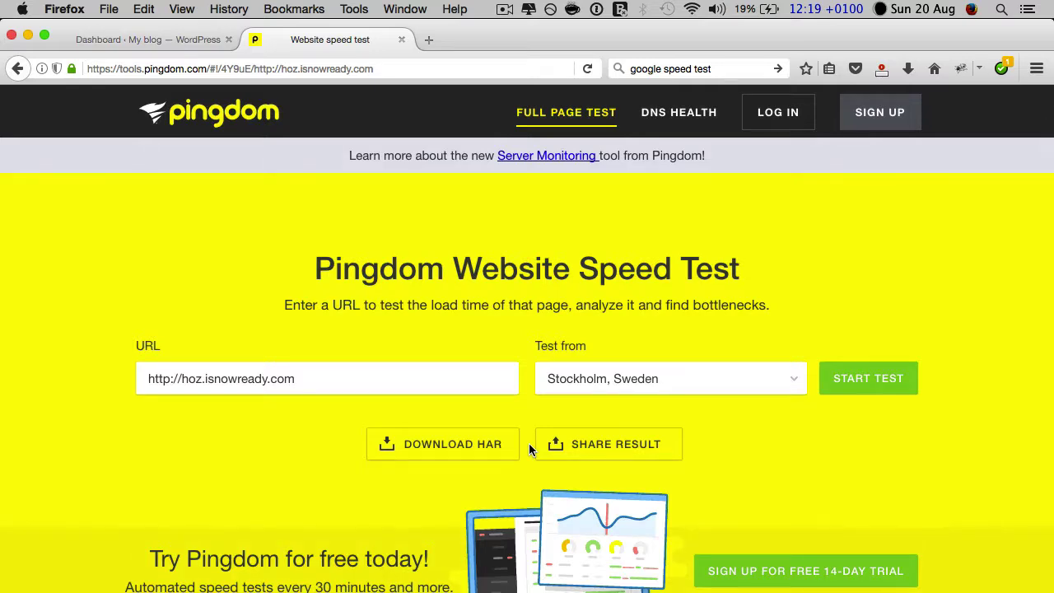
scroll(528, 449, "down", 10)
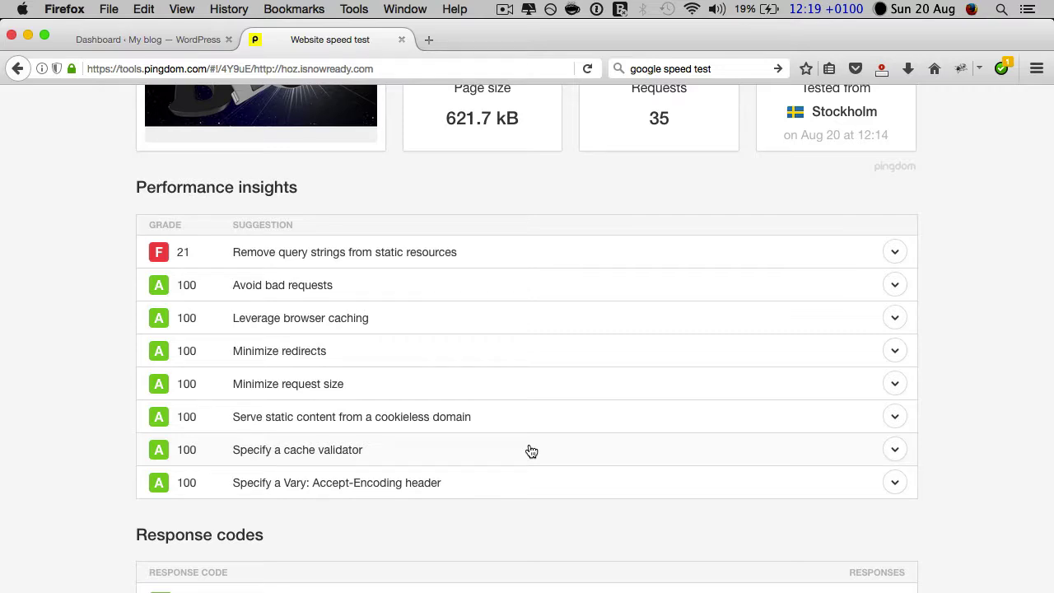
scroll(531, 450, "up", 10)
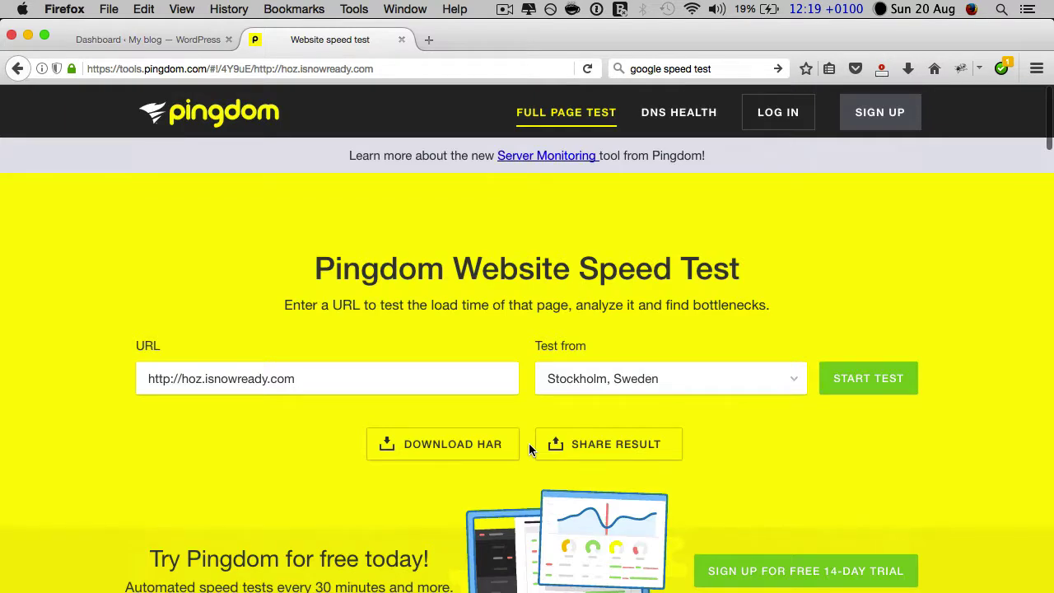